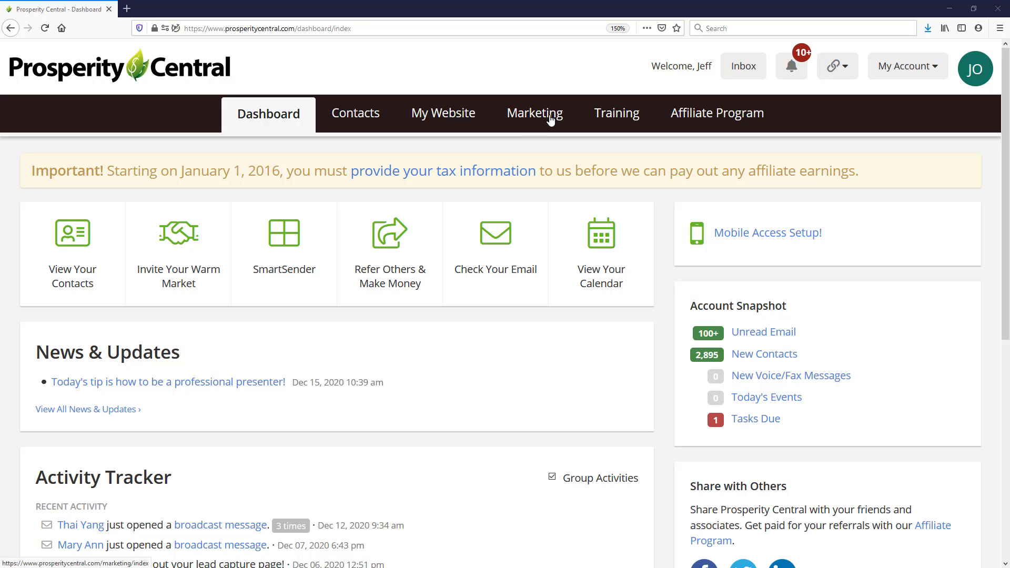
# Step: From Marketing's SmartSender library, open 'Amazing Product of the YEAR!!!' for editing
pyautogui.click(549, 116)
pyautogui.scroll(-4, 480, 210)
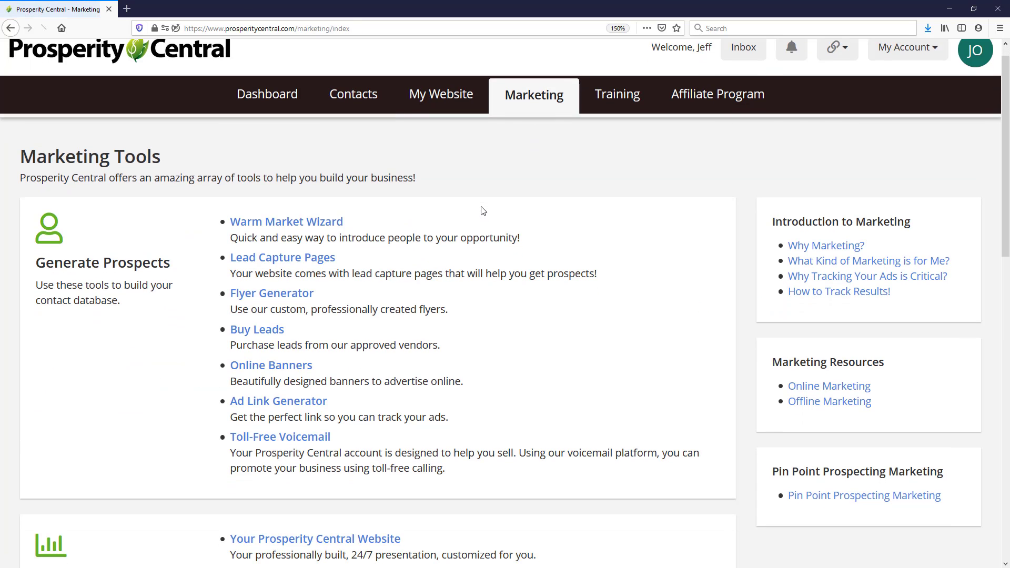
pyautogui.scroll(-10, 482, 210)
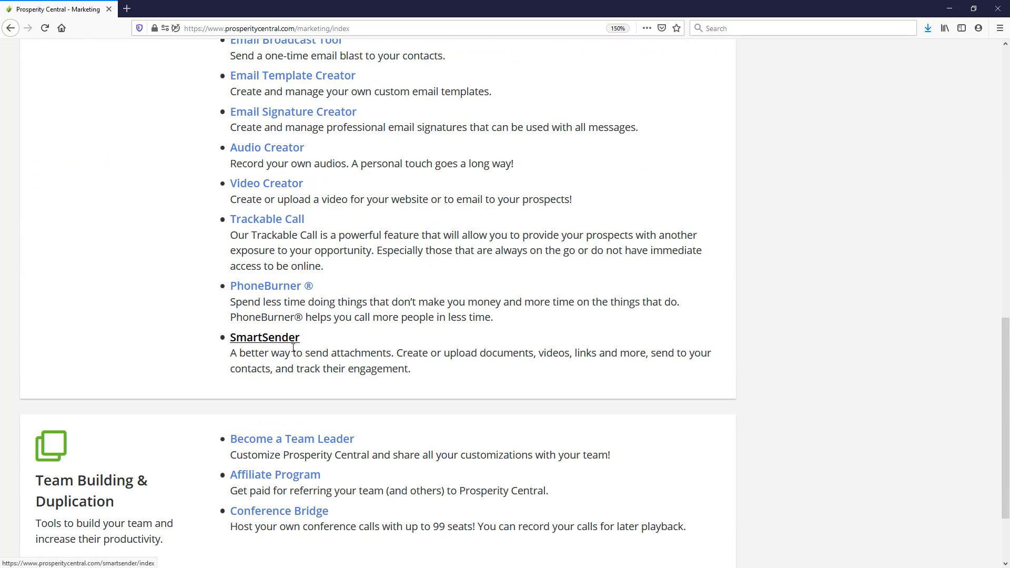
pyautogui.click(287, 345)
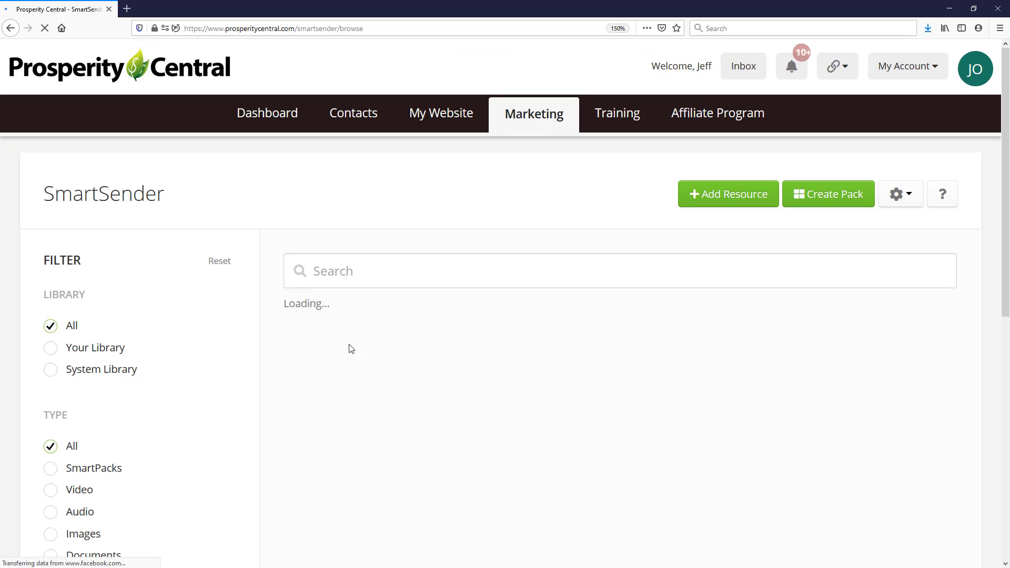
pyautogui.scroll(-3, 508, 339)
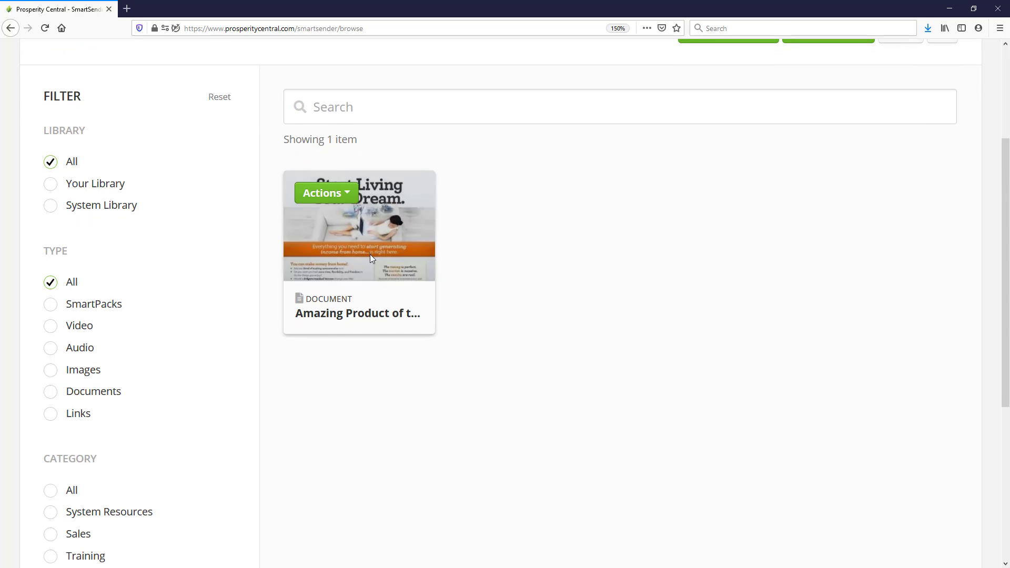
pyautogui.click(325, 195)
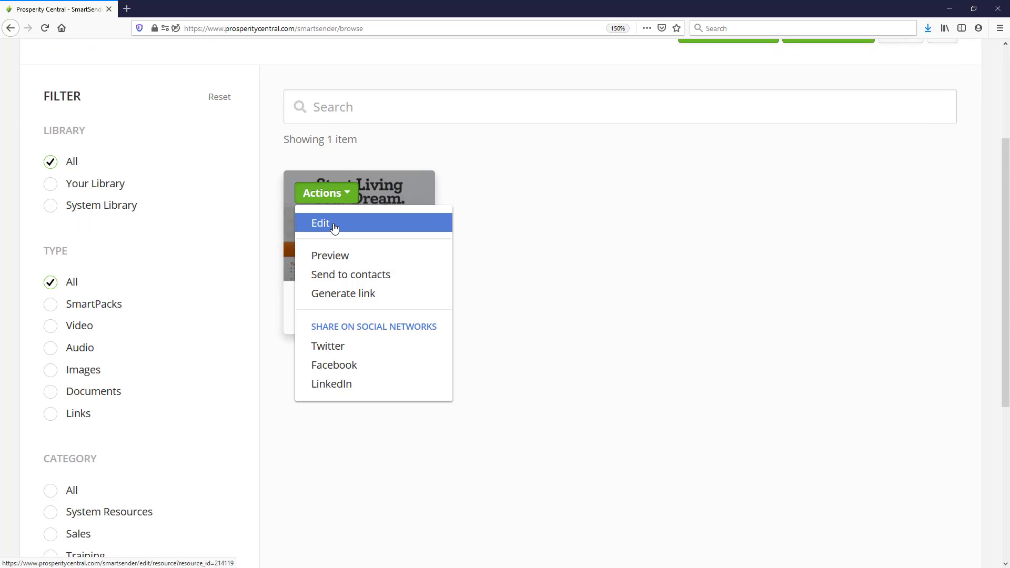
pyautogui.click(334, 225)
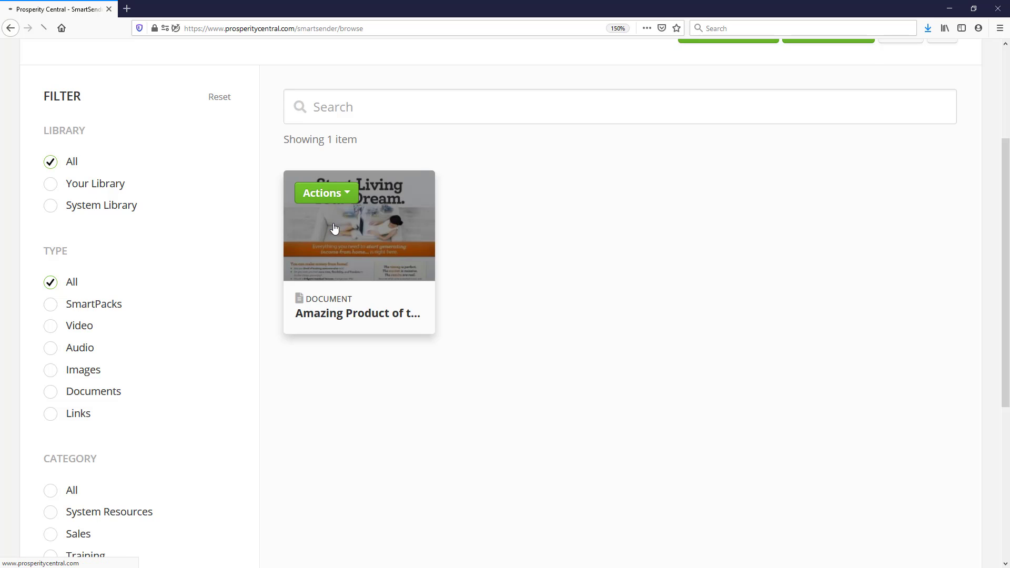
# Step: Scroll the Edit Resource form down to section 5, Password
pyautogui.scroll(-2, 480, 296)
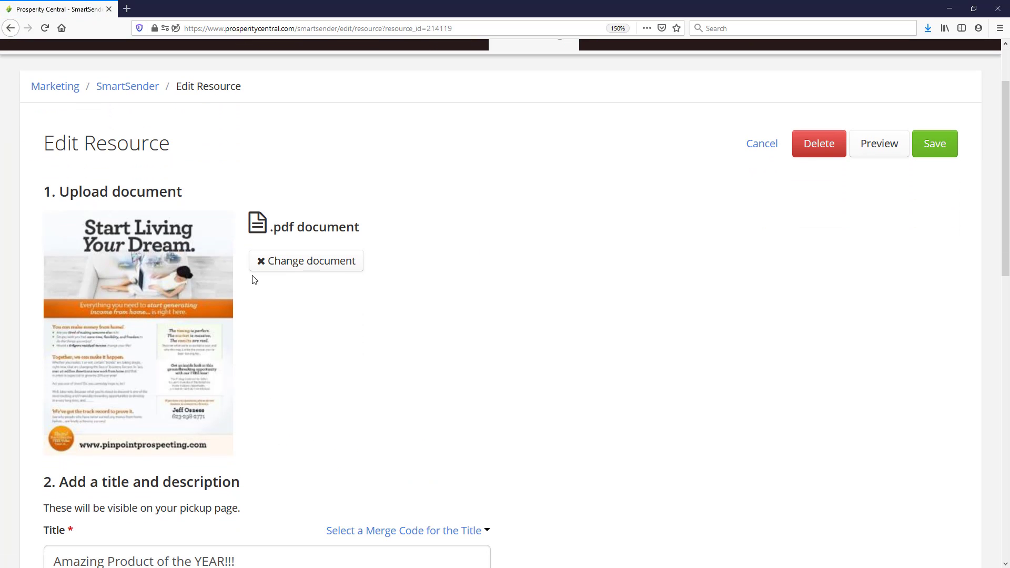
pyautogui.scroll(-10, 394, 323)
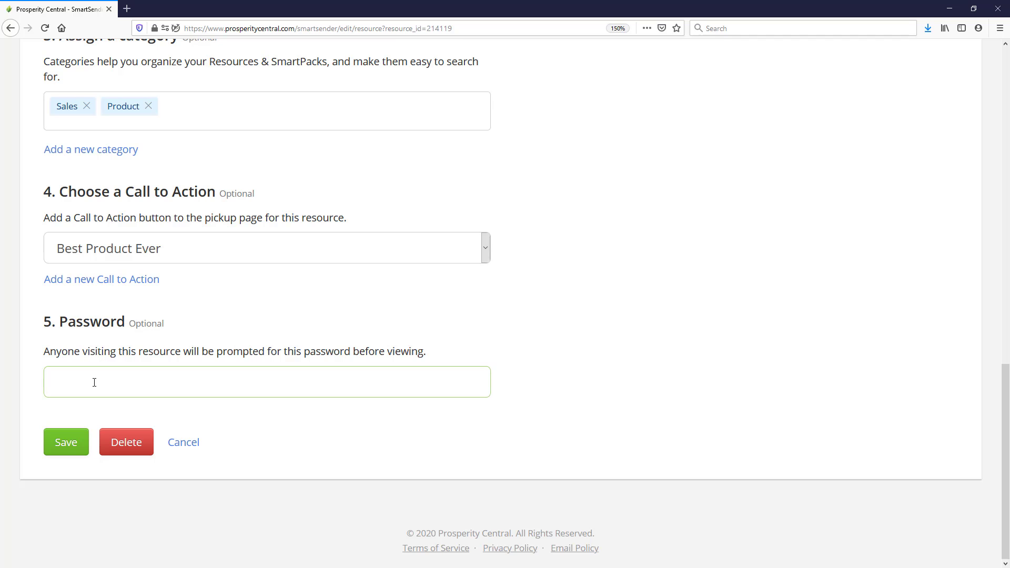
# Step: Enter a password for the document resource and save it
pyautogui.click(59, 451)
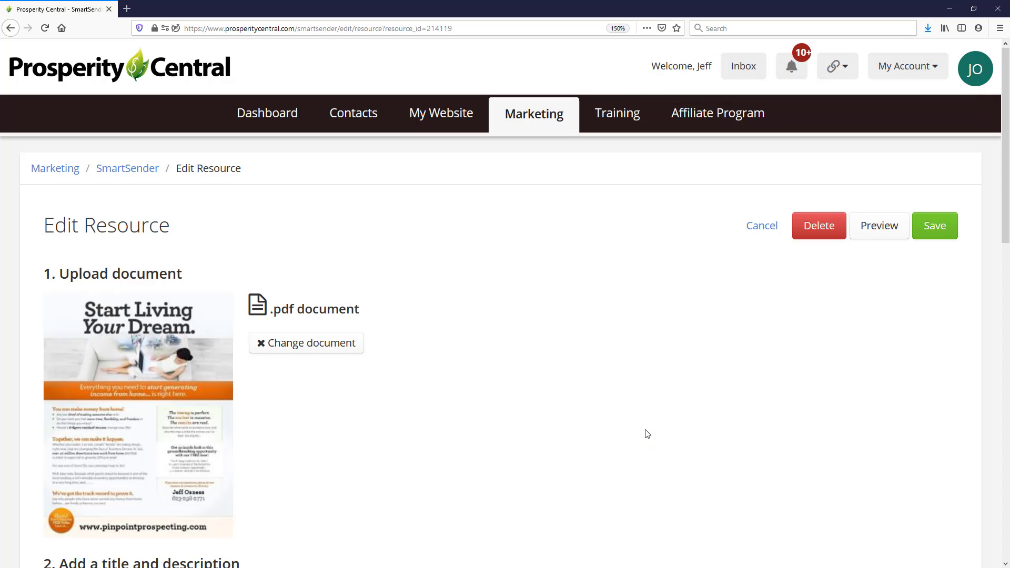
pyautogui.click(867, 232)
# Step: Back in the SmartSender library, generate a share link for the protected resource
pyautogui.click(138, 169)
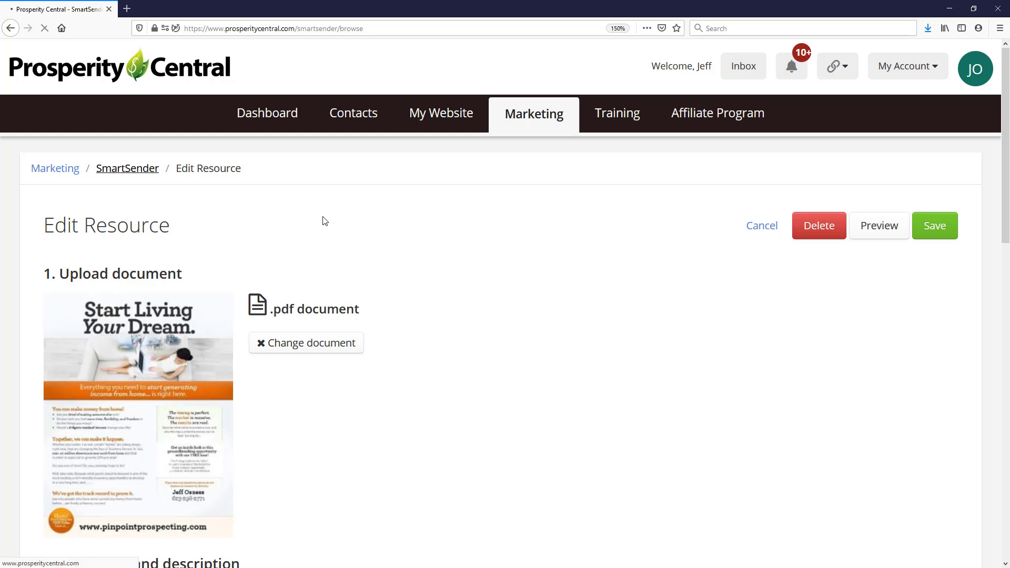
pyautogui.click(321, 358)
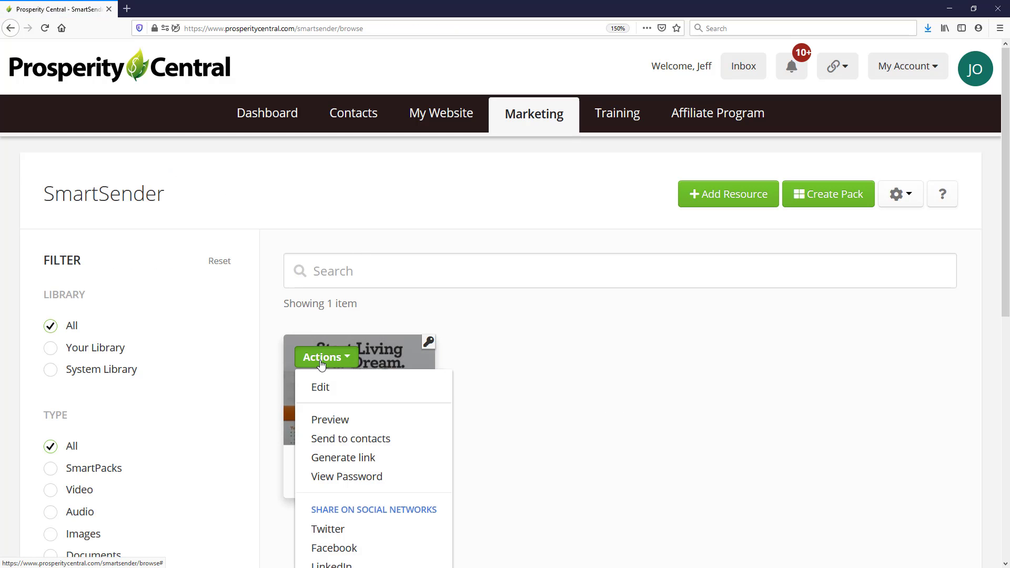
pyautogui.scroll(-3, 342, 387)
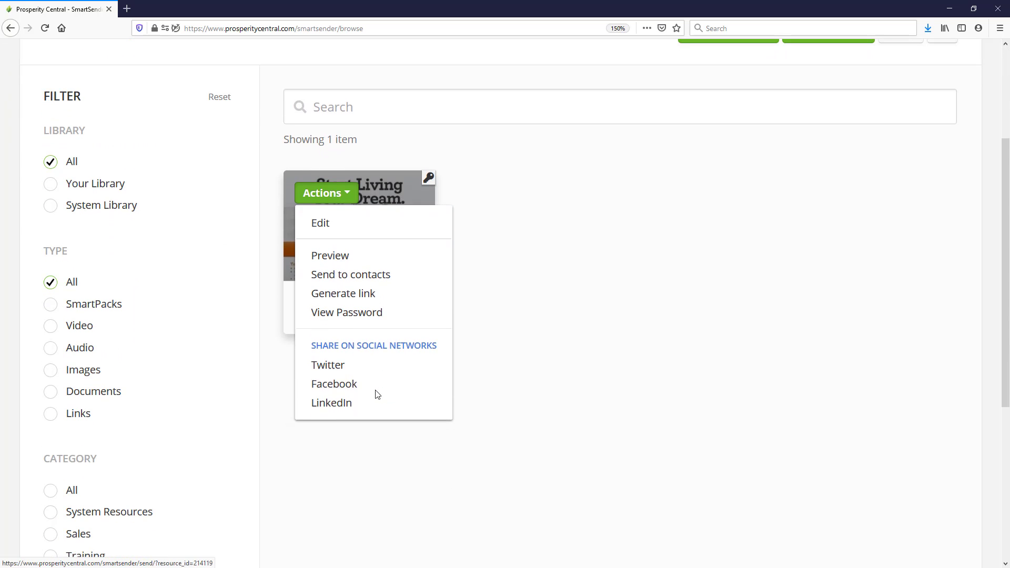
pyautogui.click(351, 298)
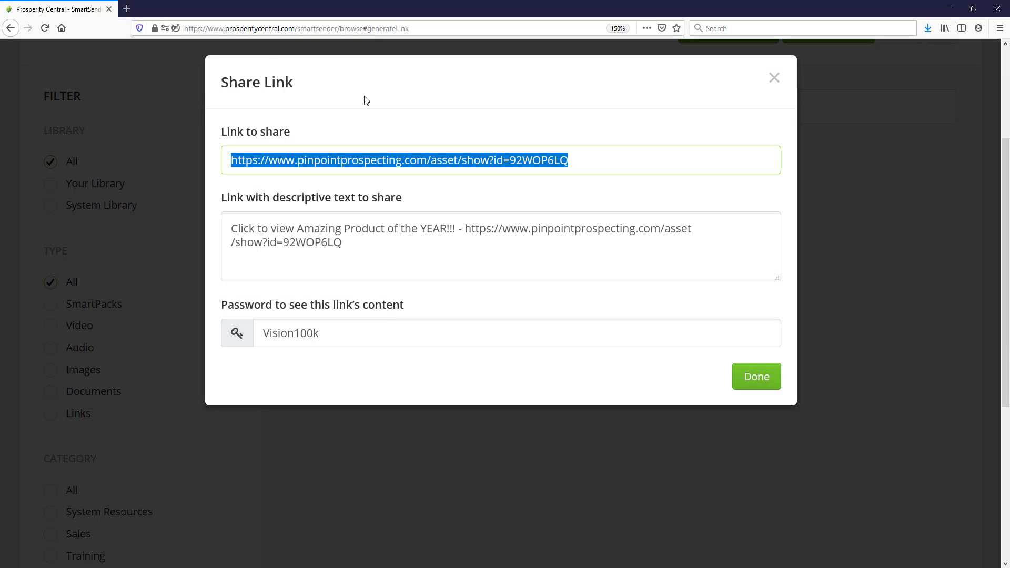
# Step: Load the copied share link in a new browser tab
pyautogui.click(133, 9)
pyautogui.hotkey('ctrl', 'v')
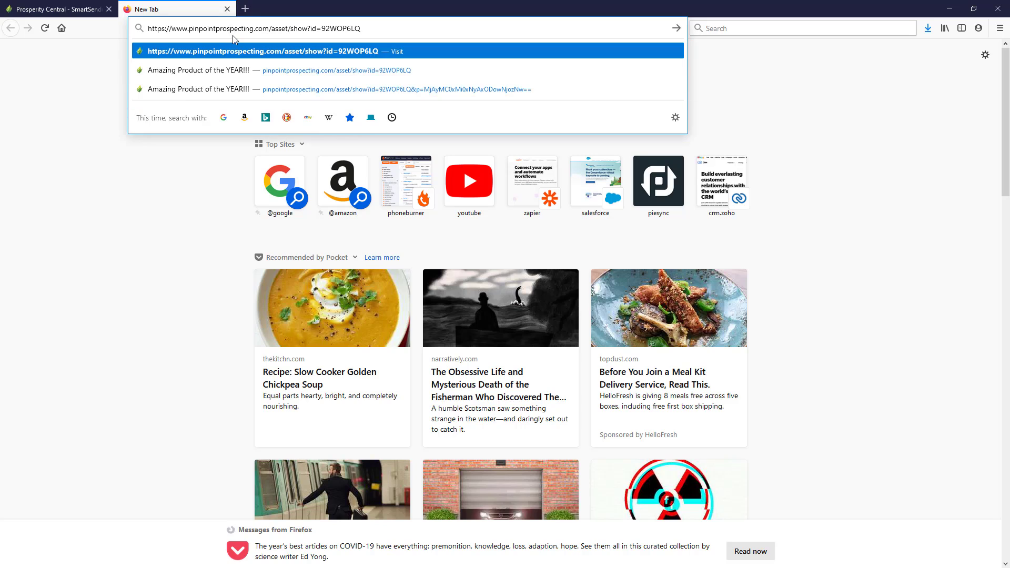
pyautogui.press('Return')
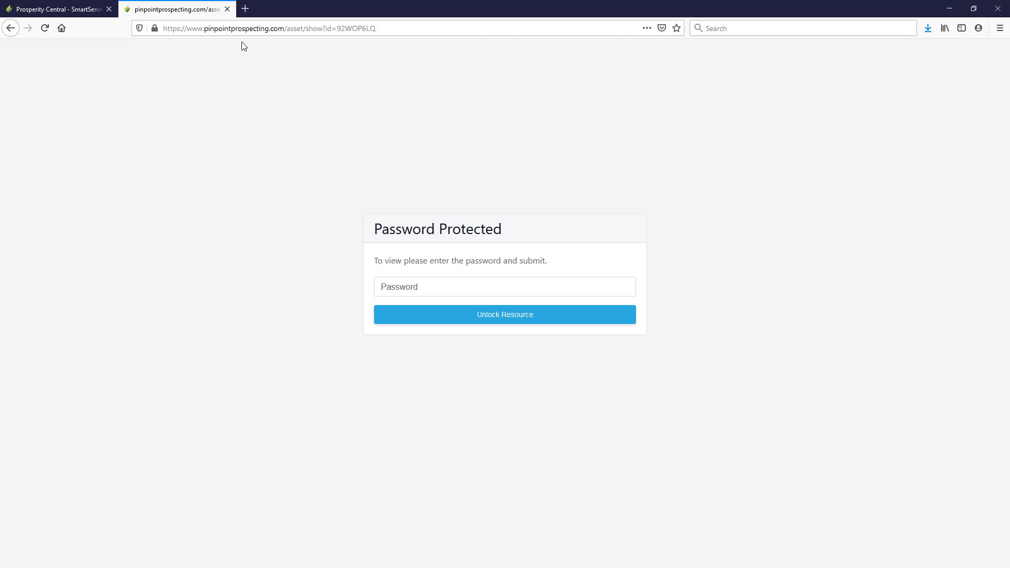
# Step: Unlock the shared resource page with its password after one failed attempt
pyautogui.click(433, 281)
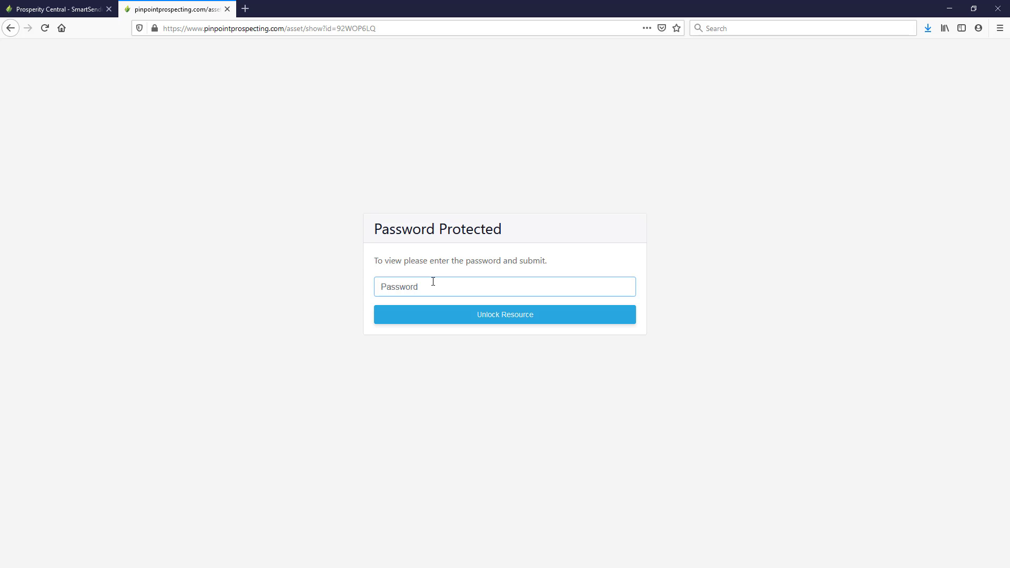
pyautogui.write('********')
pyautogui.click(440, 318)
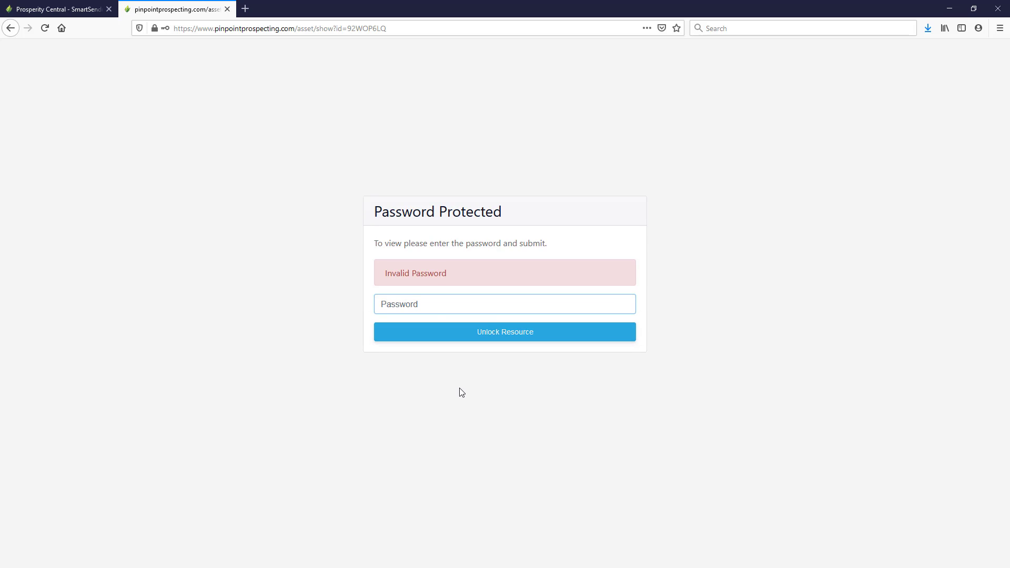
pyautogui.write('***********')
pyautogui.click(543, 337)
pyautogui.click(379, 284)
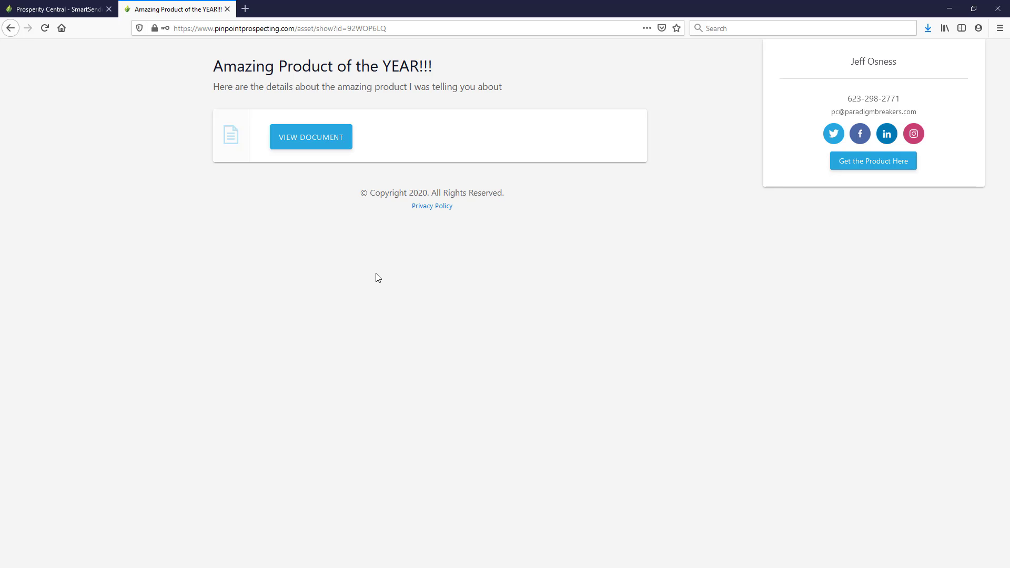
pyautogui.click(67, 7)
# Step: Close the Share Link dialog and reopen the document resource for editing
pyautogui.click(771, 95)
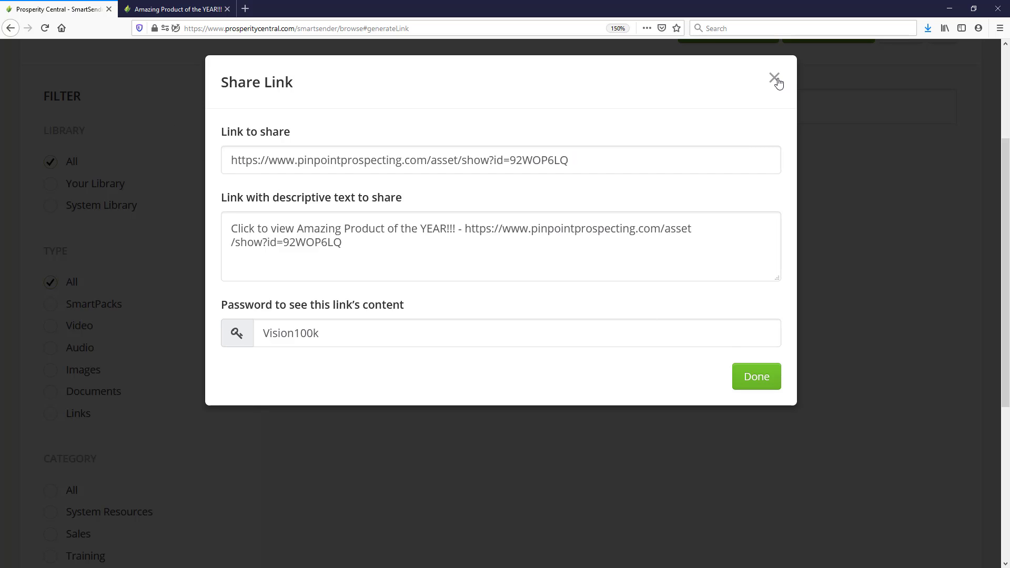
pyautogui.click(775, 80)
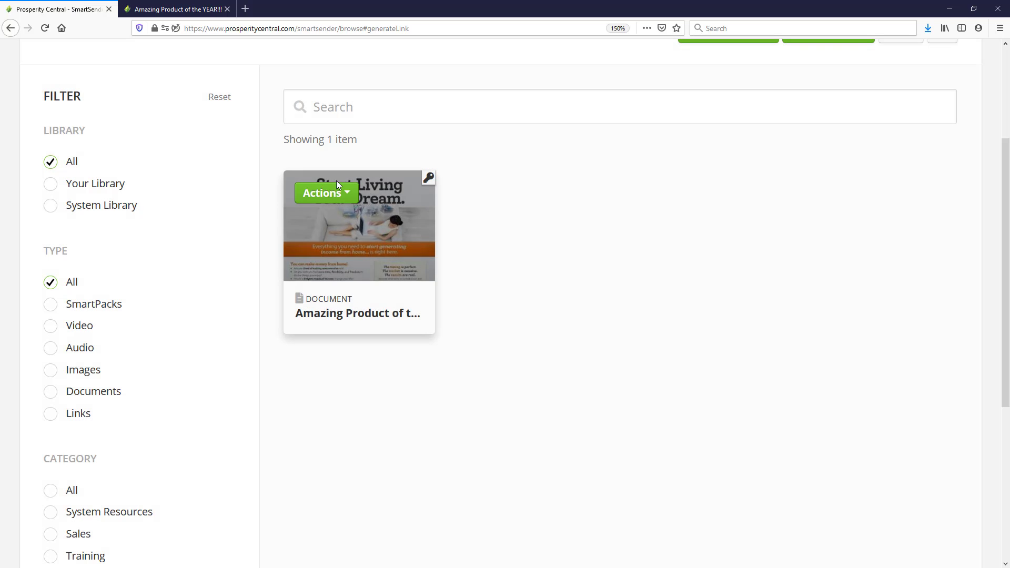
pyautogui.click(326, 193)
pyautogui.click(323, 224)
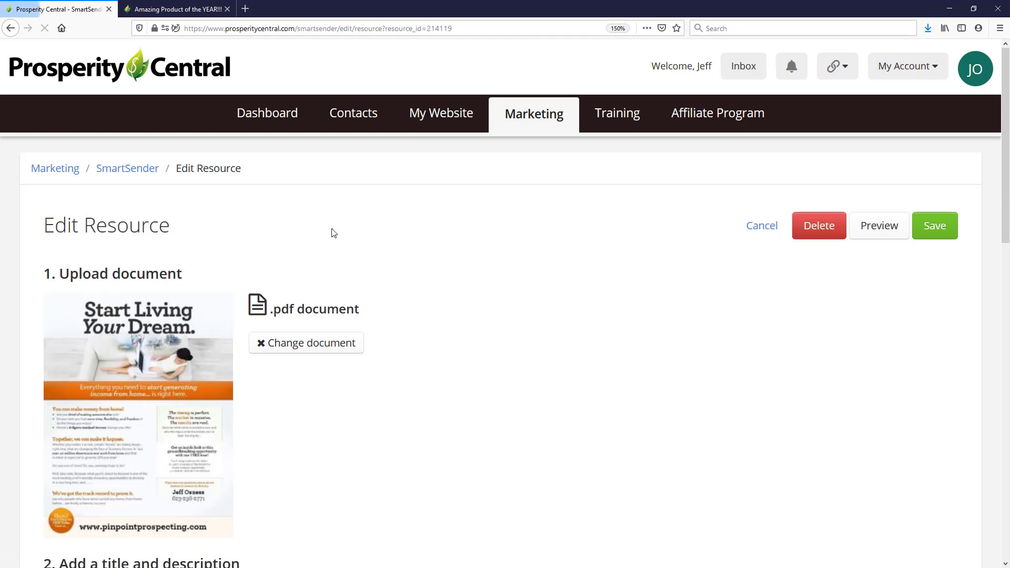
# Step: Clear the resource's Password field and save the resource
pyautogui.scroll(-5, 503, 238)
pyautogui.scroll(-5, 503, 237)
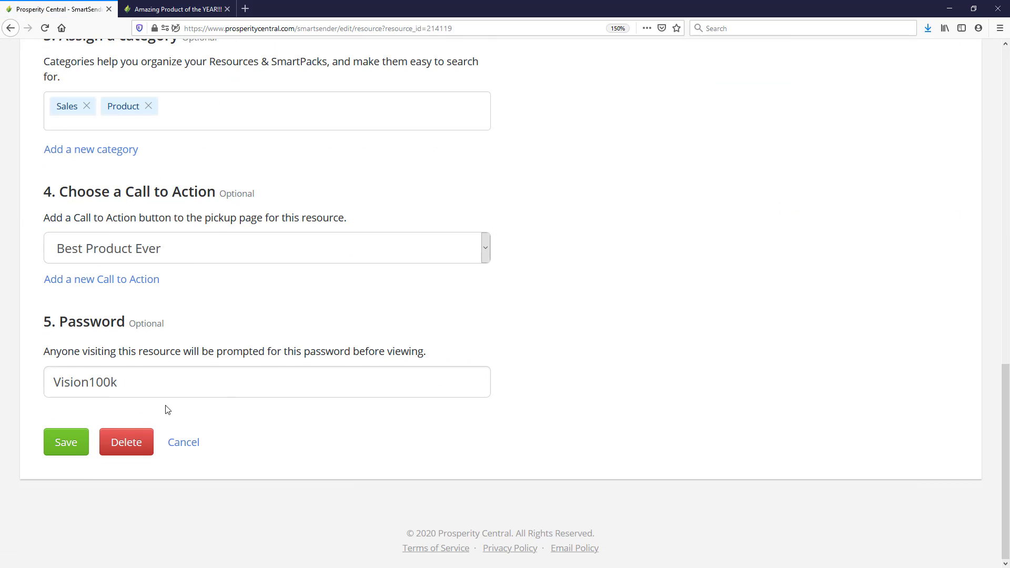
pyautogui.doubleClick(153, 383)
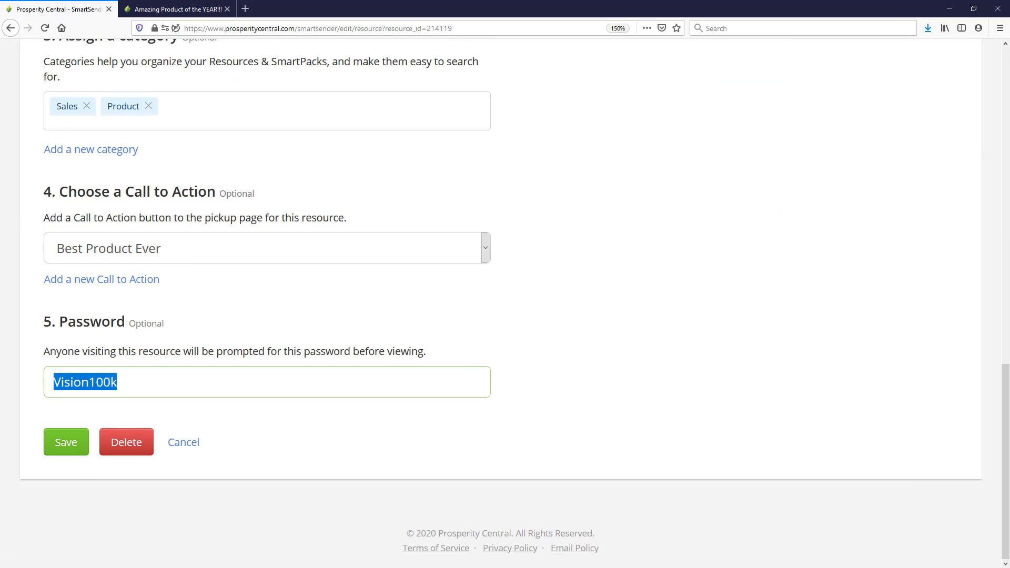
pyautogui.press('BackSpace')
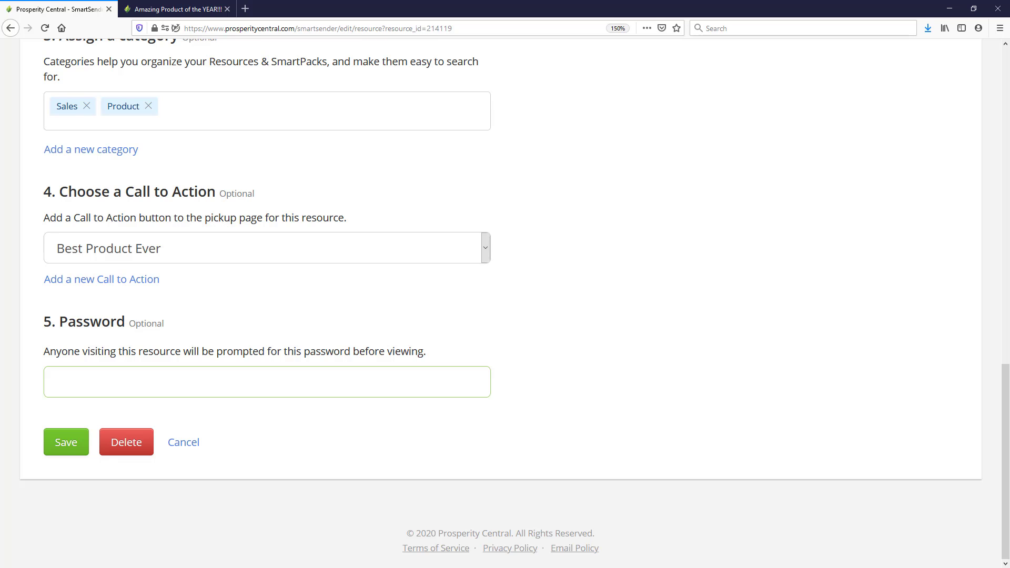
pyautogui.click(53, 452)
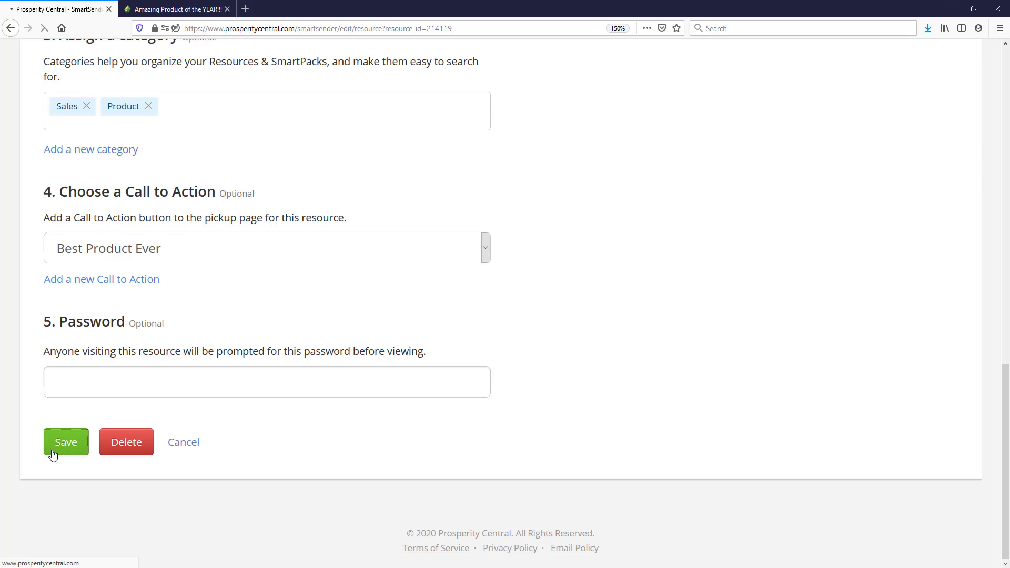